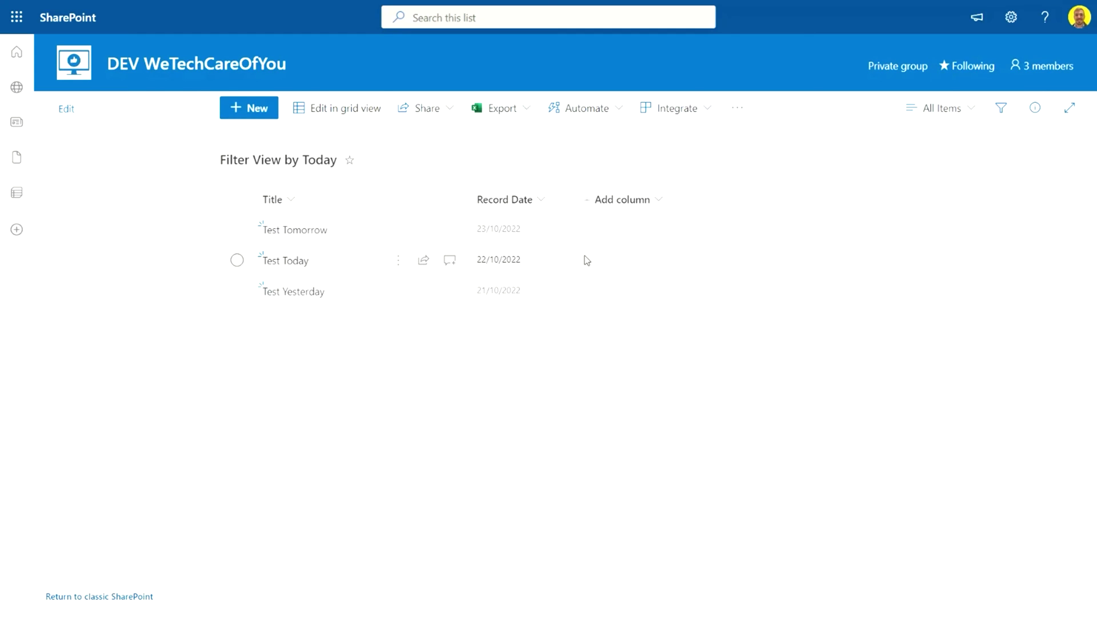
Open the All Items view dropdown on the Filter View by Today list.
left_click(957, 114)
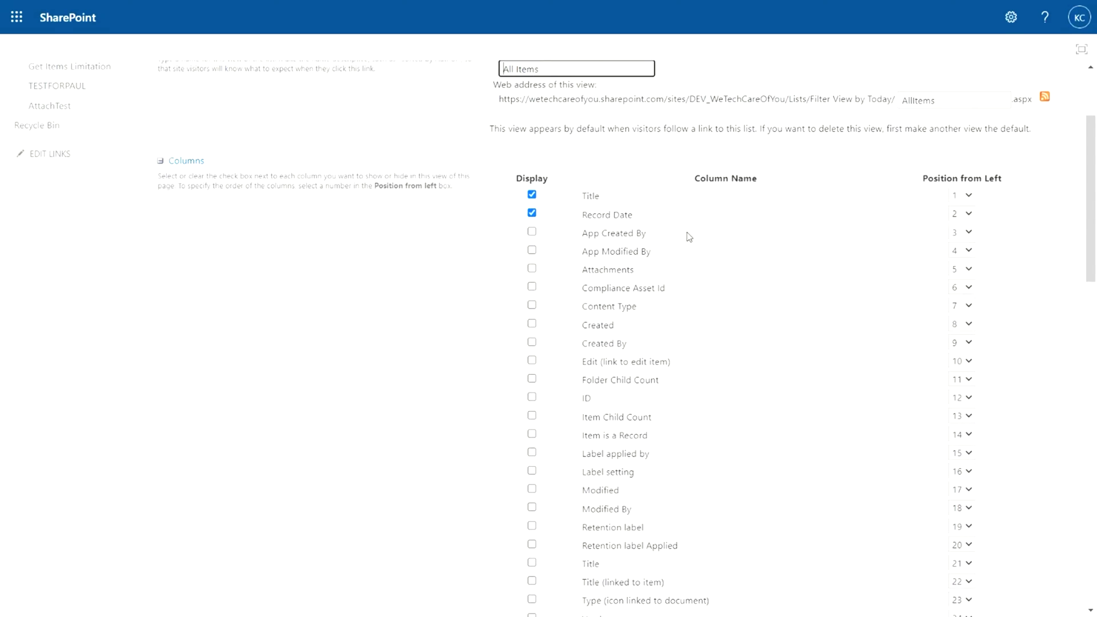
scroll(693, 237, "down", 3)
scroll(693, 237, "down", 3)
scroll(693, 237, "down", 1)
scroll(592, 342, "down", 1)
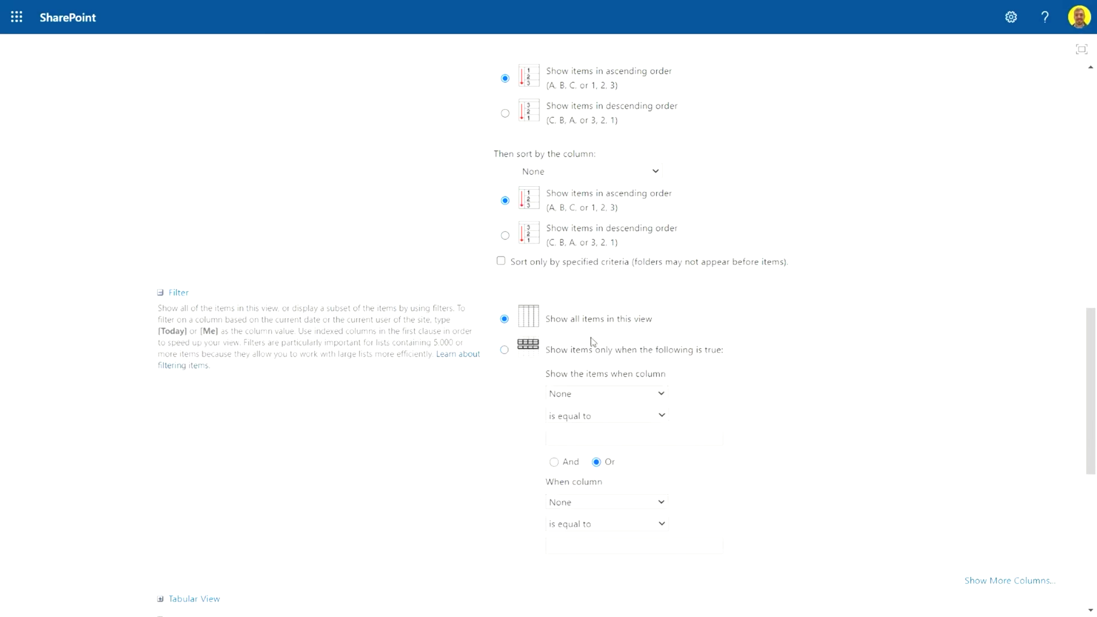
Choose 'Show items only when the following is true' in the view's Filter section.
left_click(505, 350)
scroll(793, 350, "down", 1)
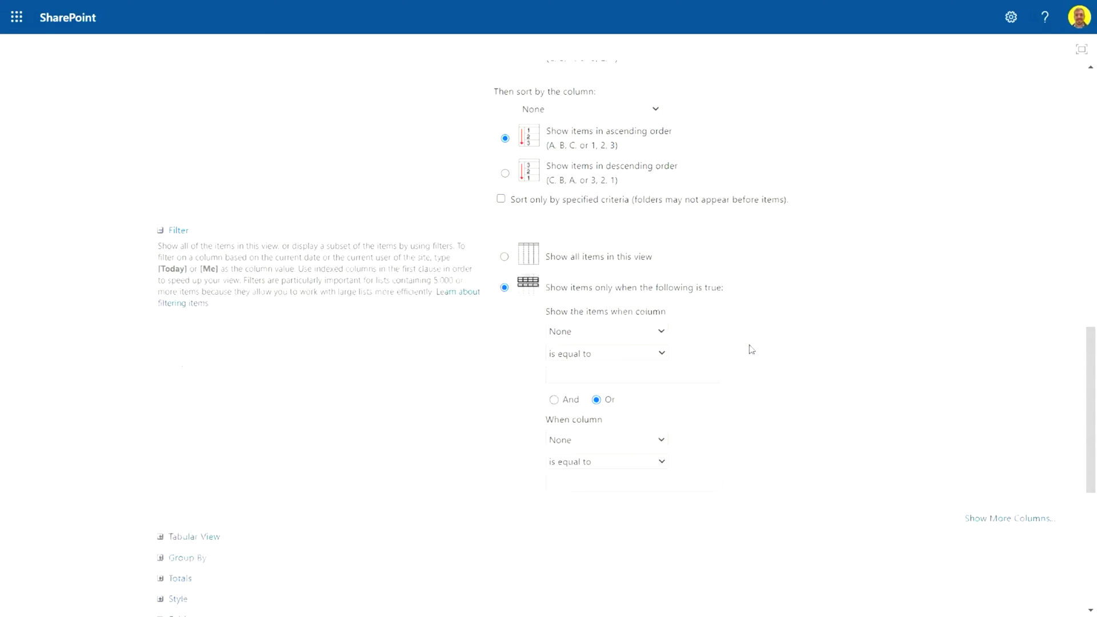
Filter the view on Record Date is equal to [Today].
left_click(612, 324)
key("Escape")
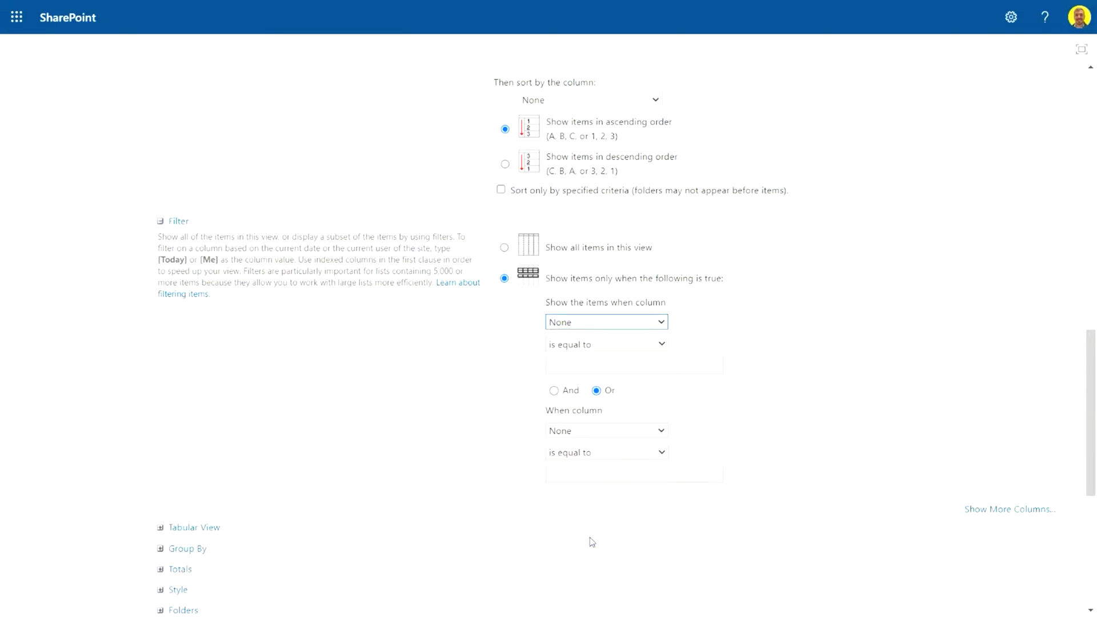
left_click(591, 542)
left_click(586, 366)
type("[Today")
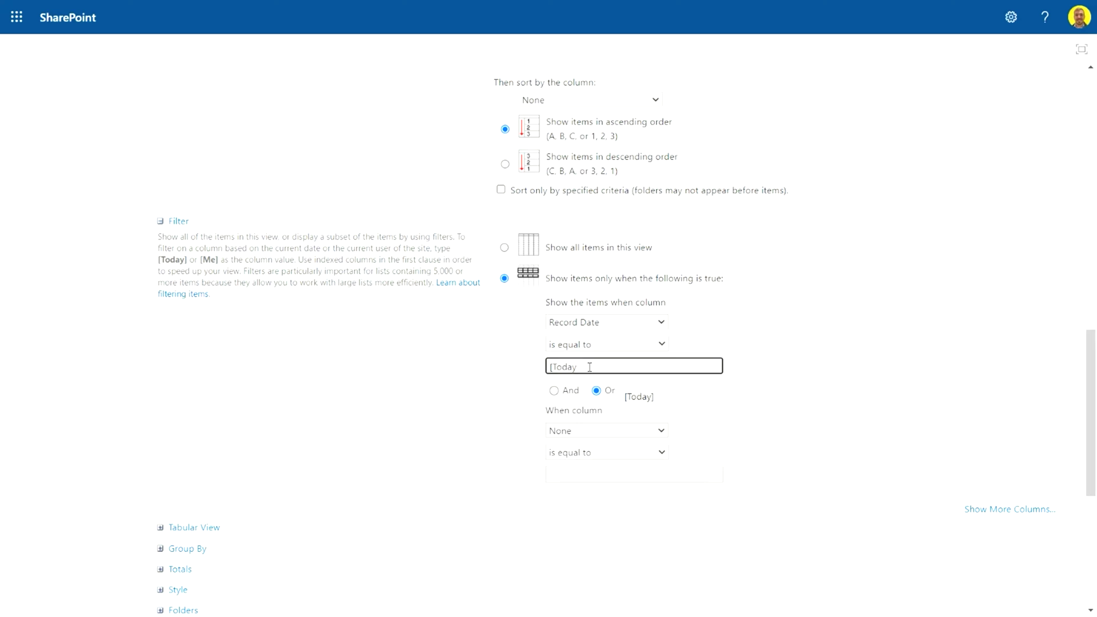
type("]")
left_click(893, 364)
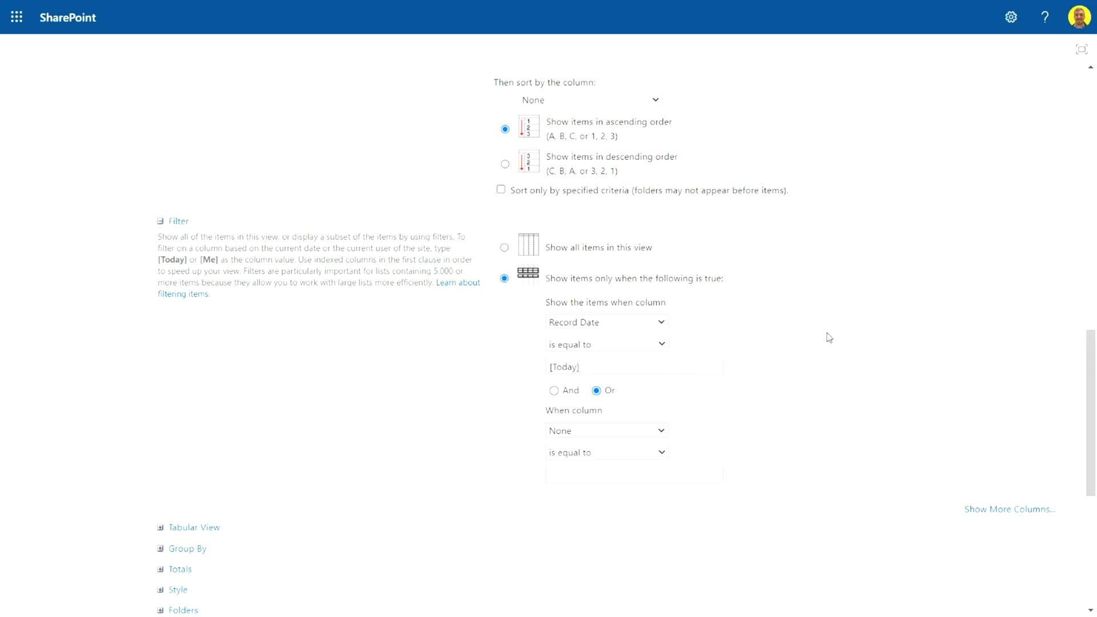
scroll(829, 337, "down", 2)
scroll(829, 342, "down", 3)
Save the edited All Items view with OK.
left_click(978, 540)
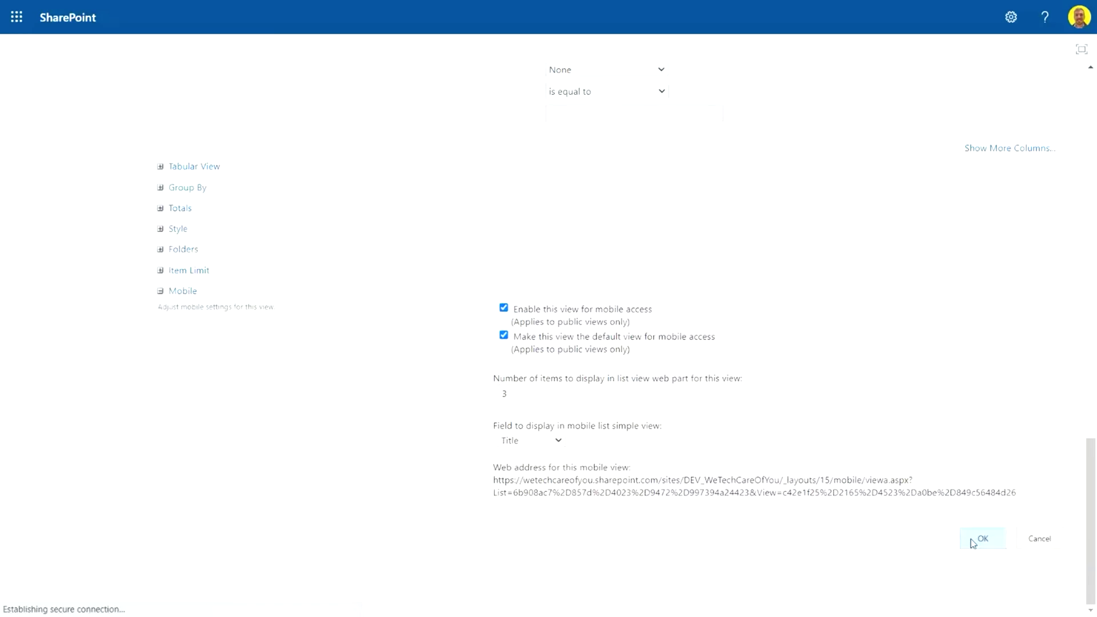